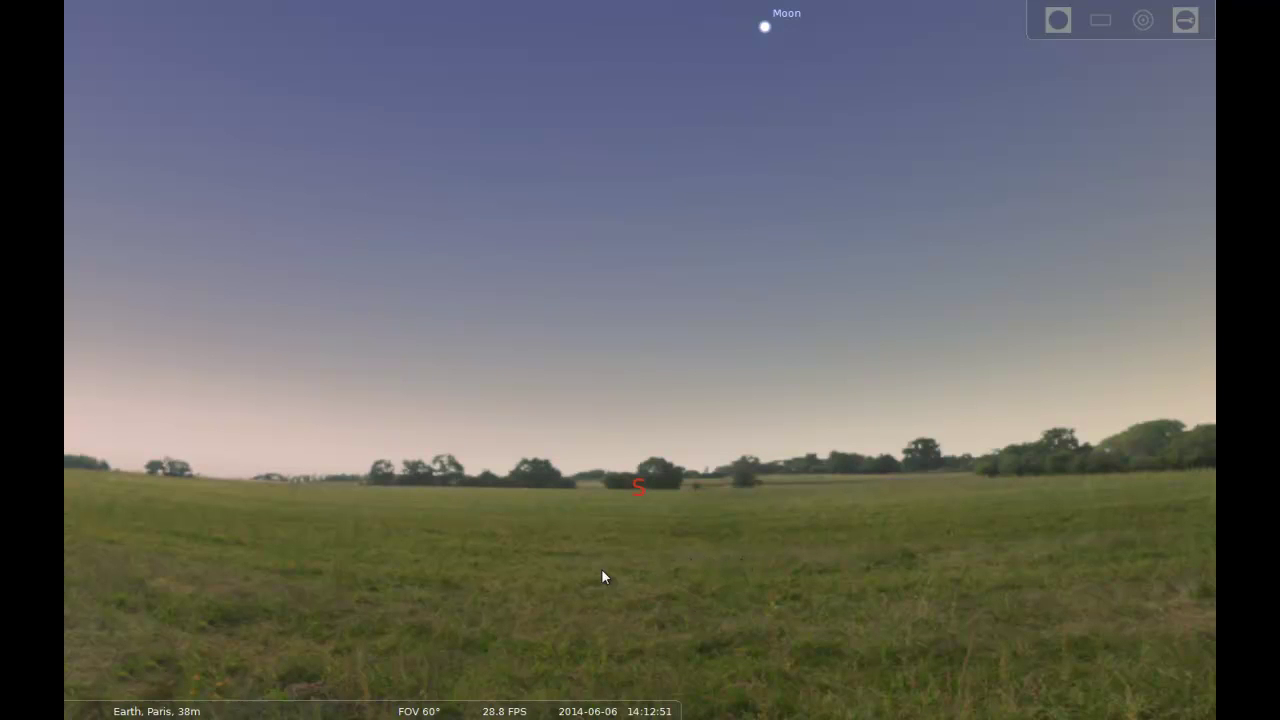
Step: Switch from full-screen to windowed mode, then shrink the window and move it clear of the desktop icons
mouse_move(351, 712)
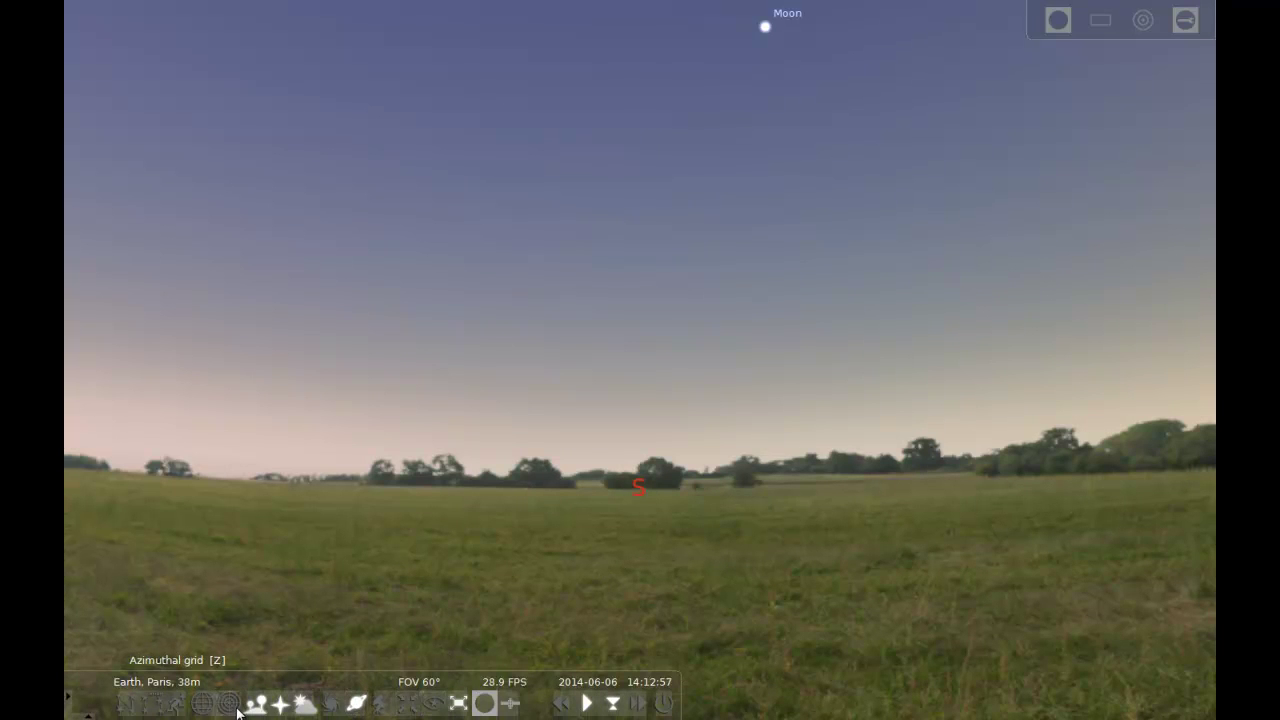
left_click(459, 706)
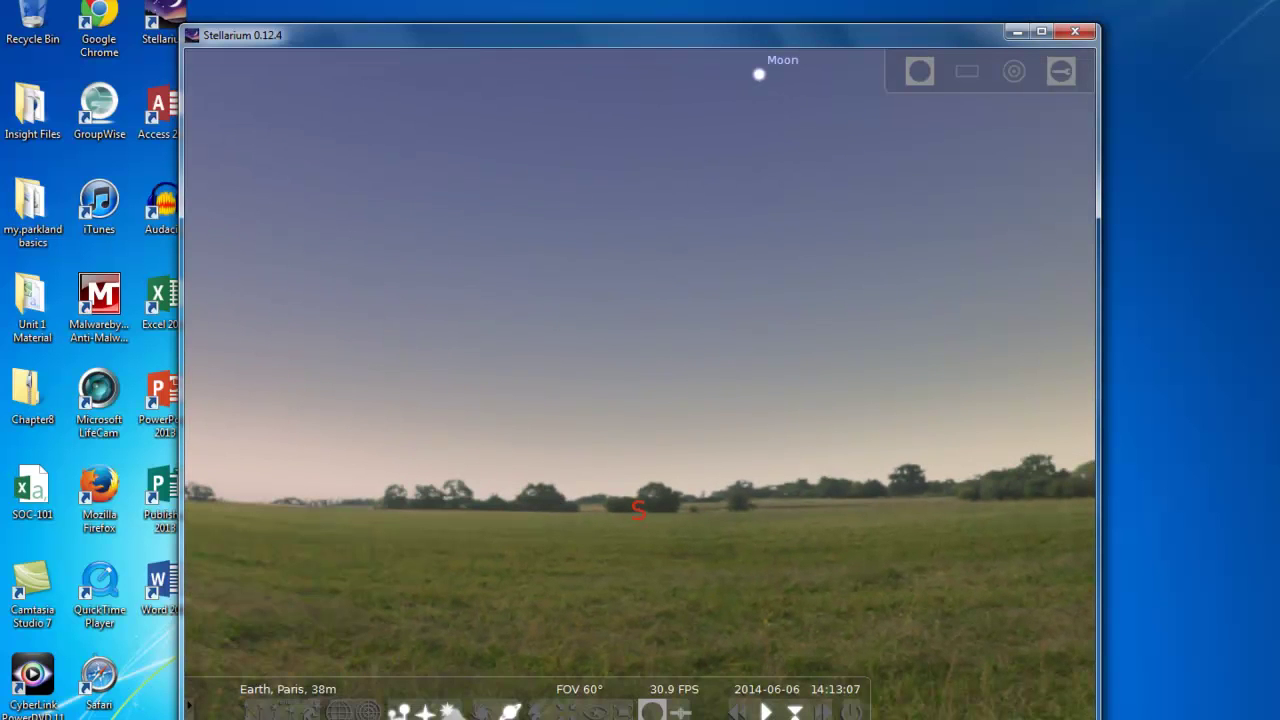
left_click_drag(182, 719, 368, 595)
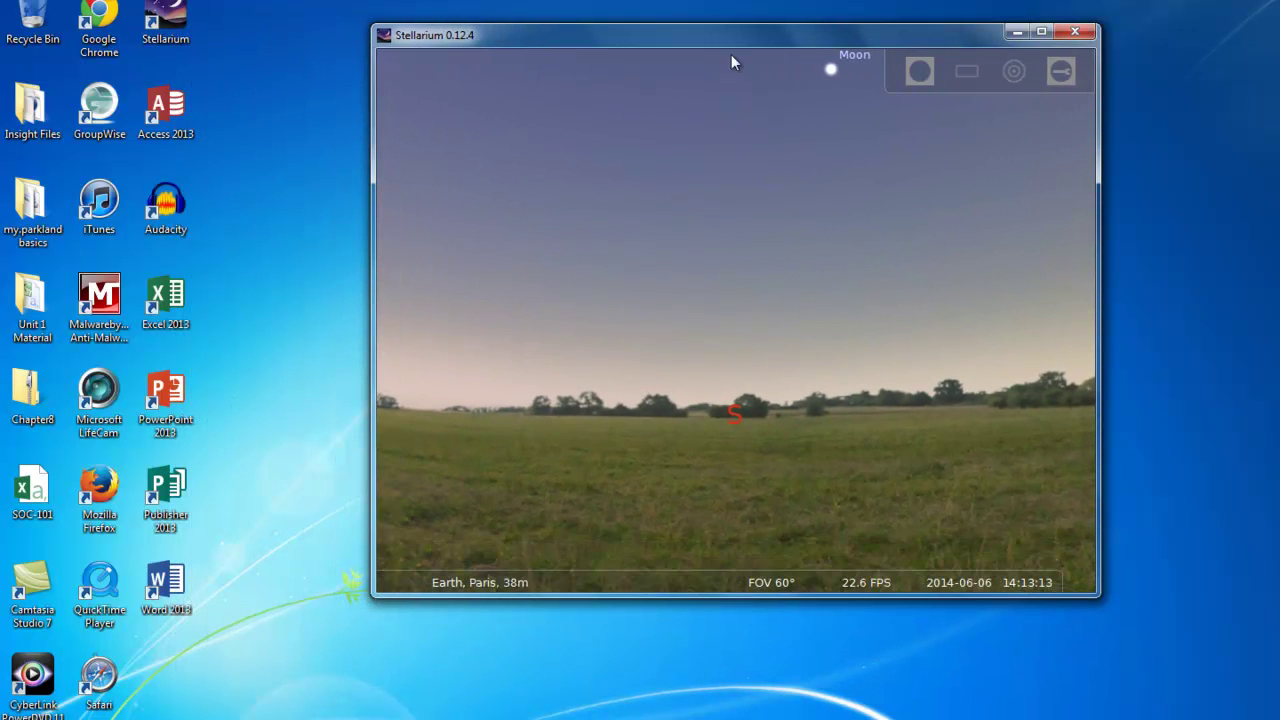
left_click_drag(727, 40, 839, 25)
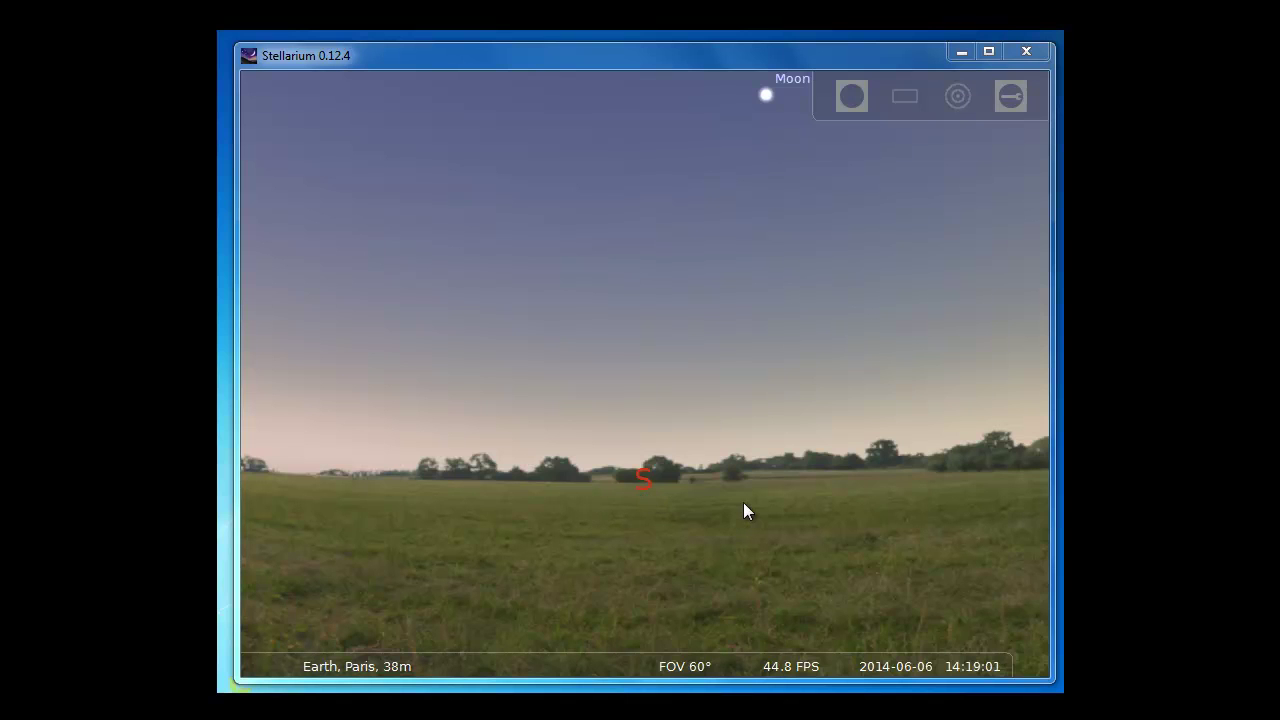
Step: Set the observing location to Champaign, United States, make it the default, and close the location settings
mouse_move(360, 630)
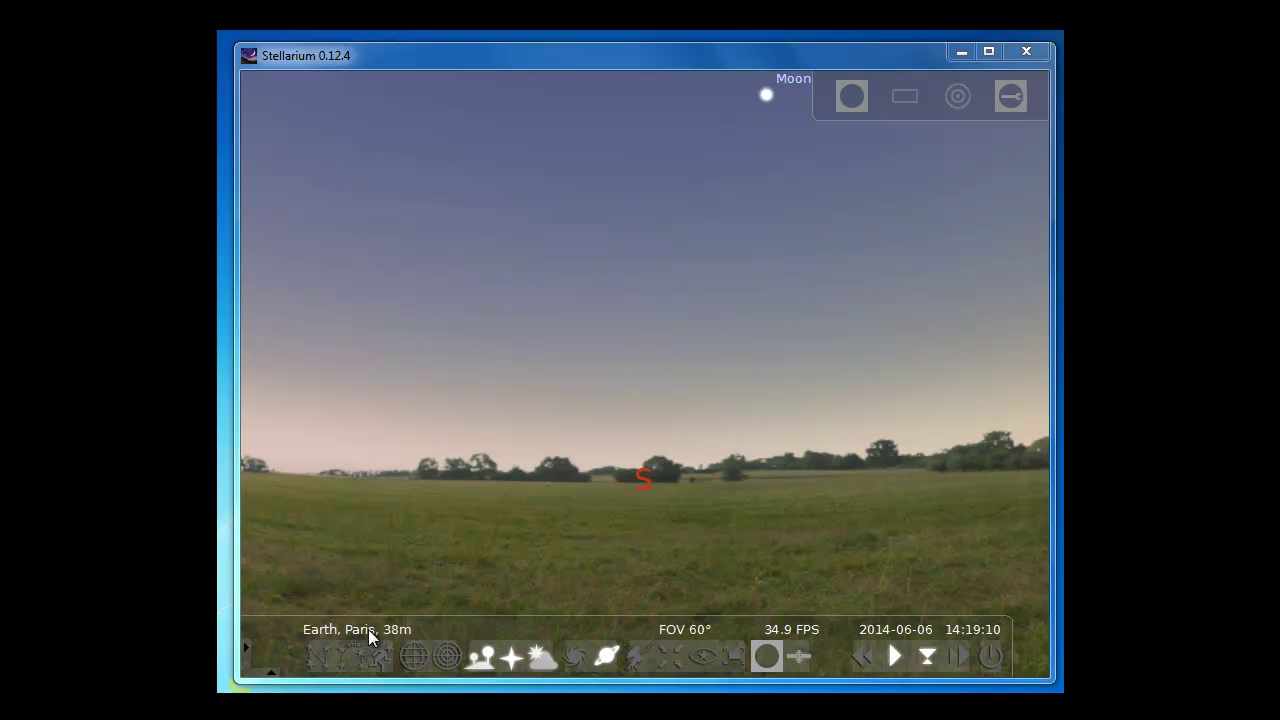
mouse_move(294, 457)
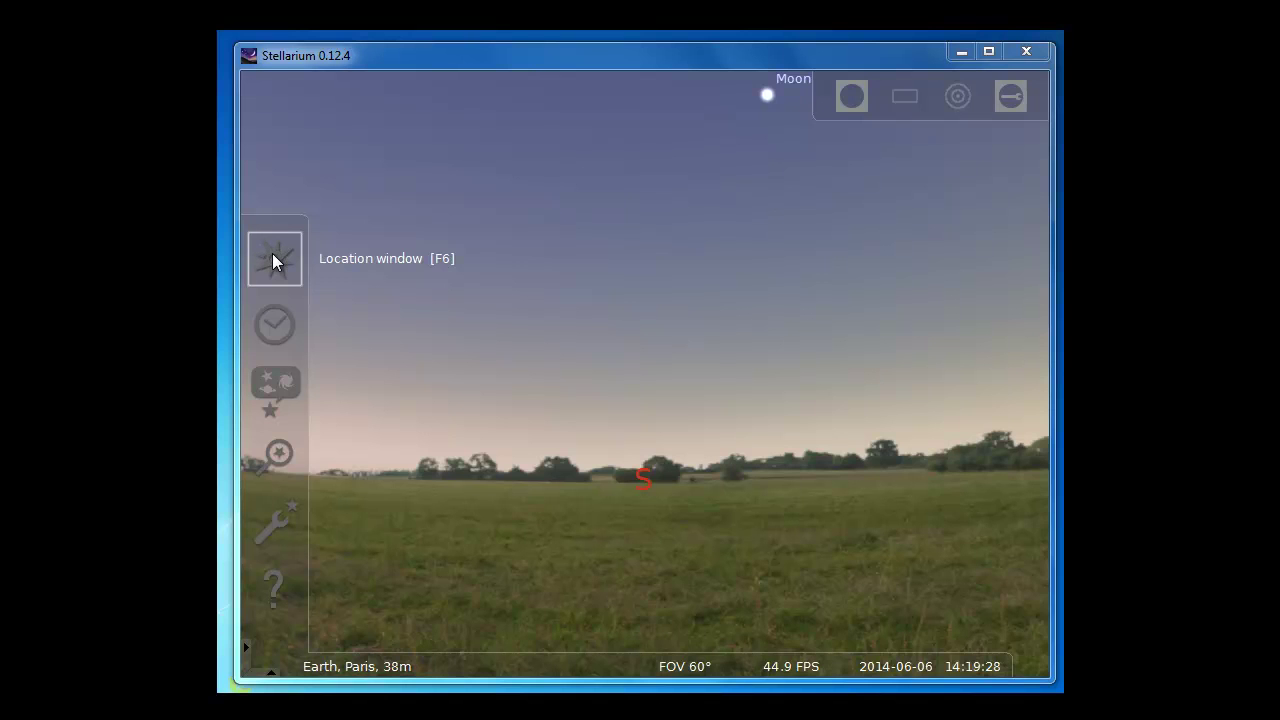
left_click(272, 258)
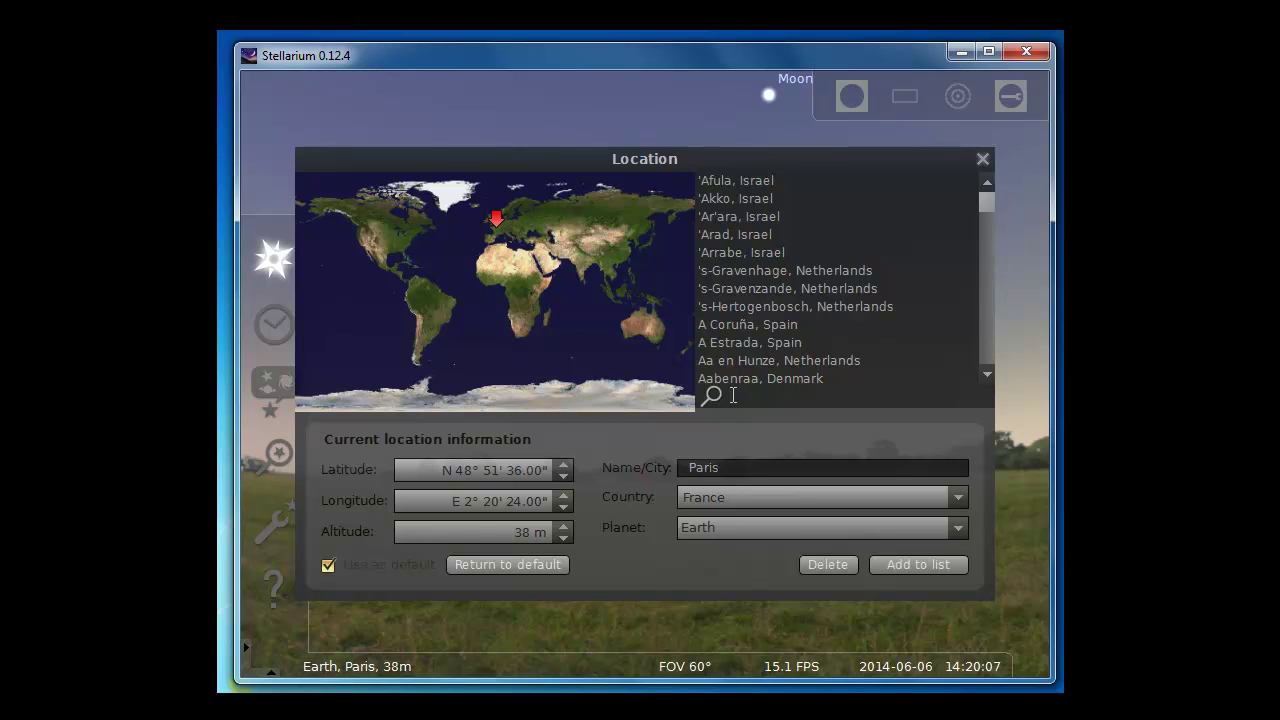
type("Ch")
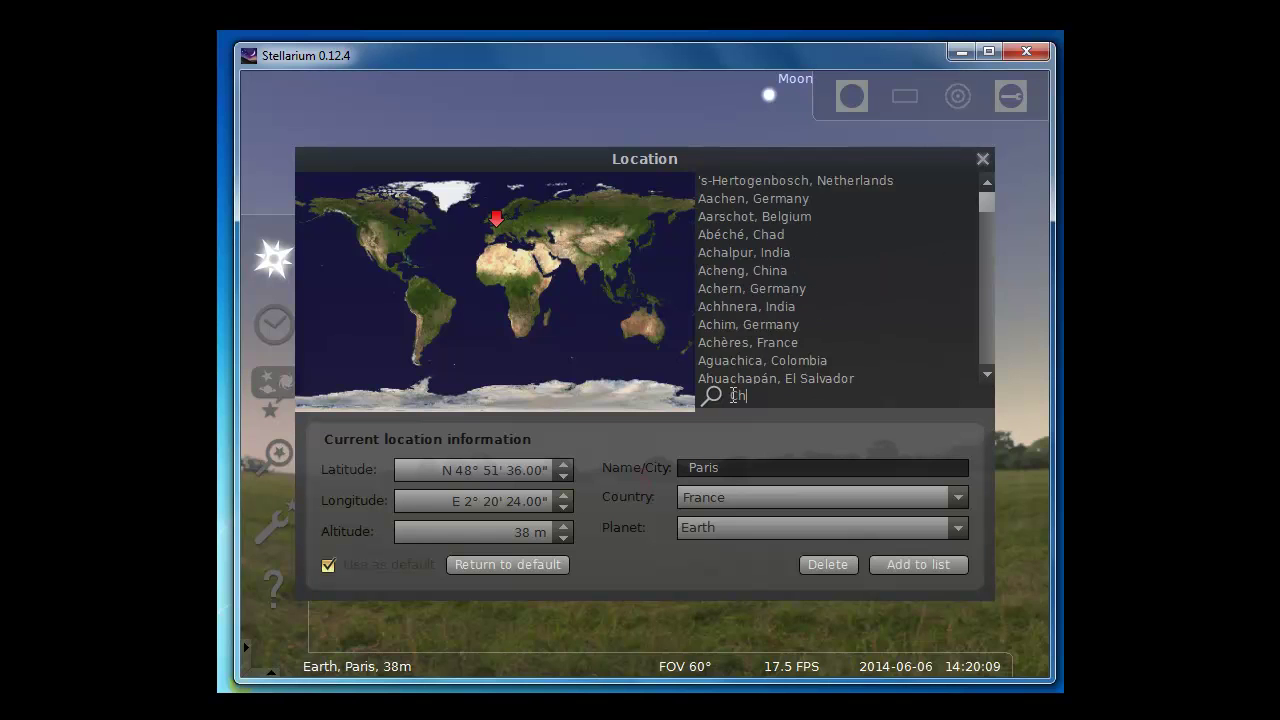
type("ampaign")
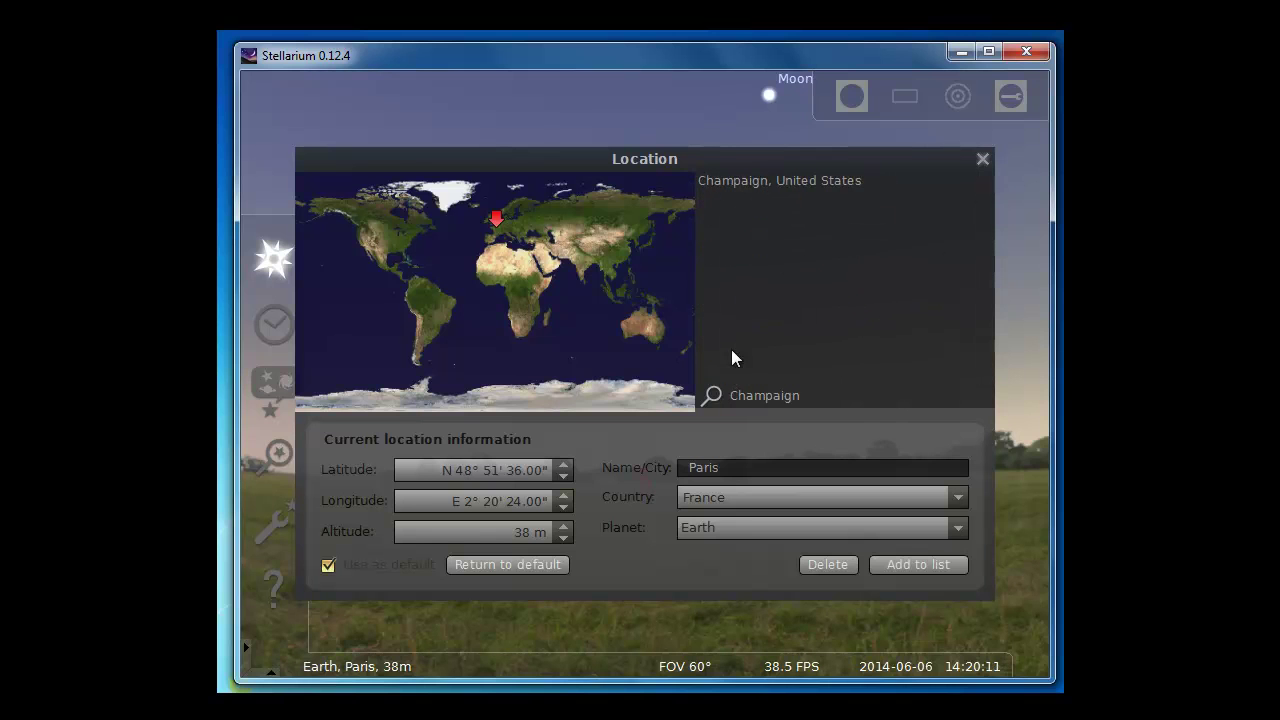
left_click(735, 181)
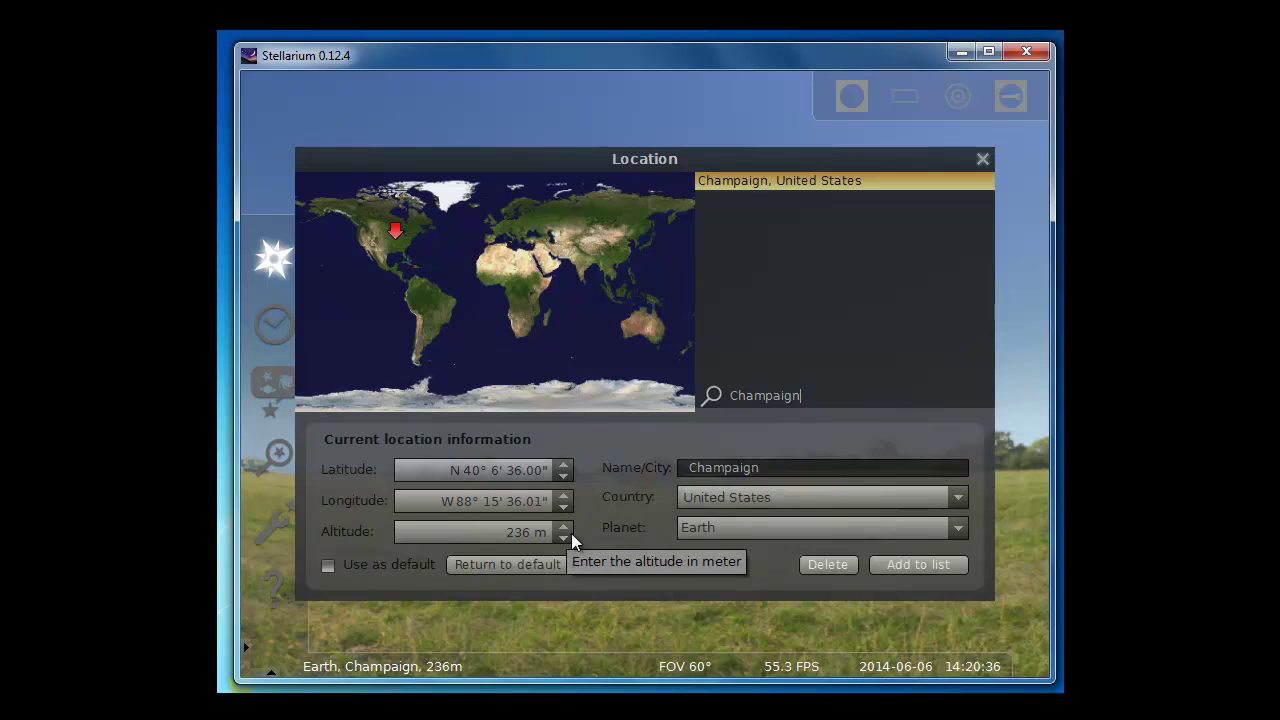
left_click(329, 565)
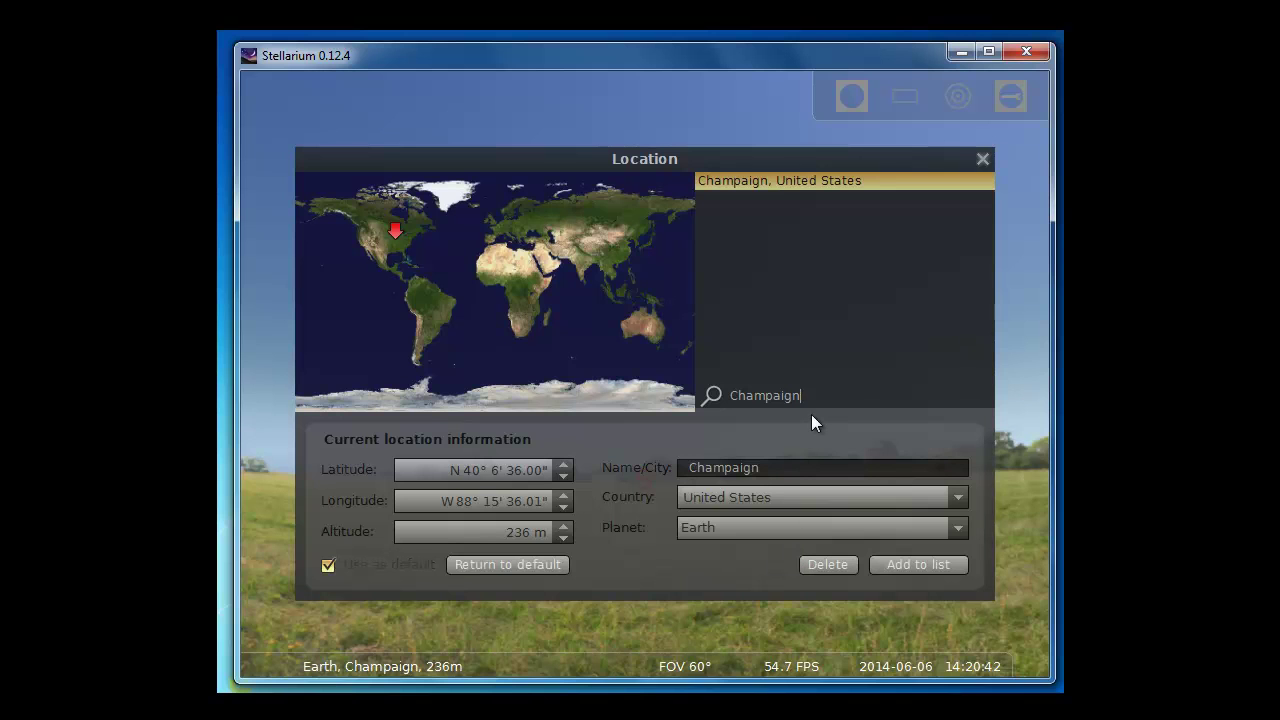
left_click(982, 161)
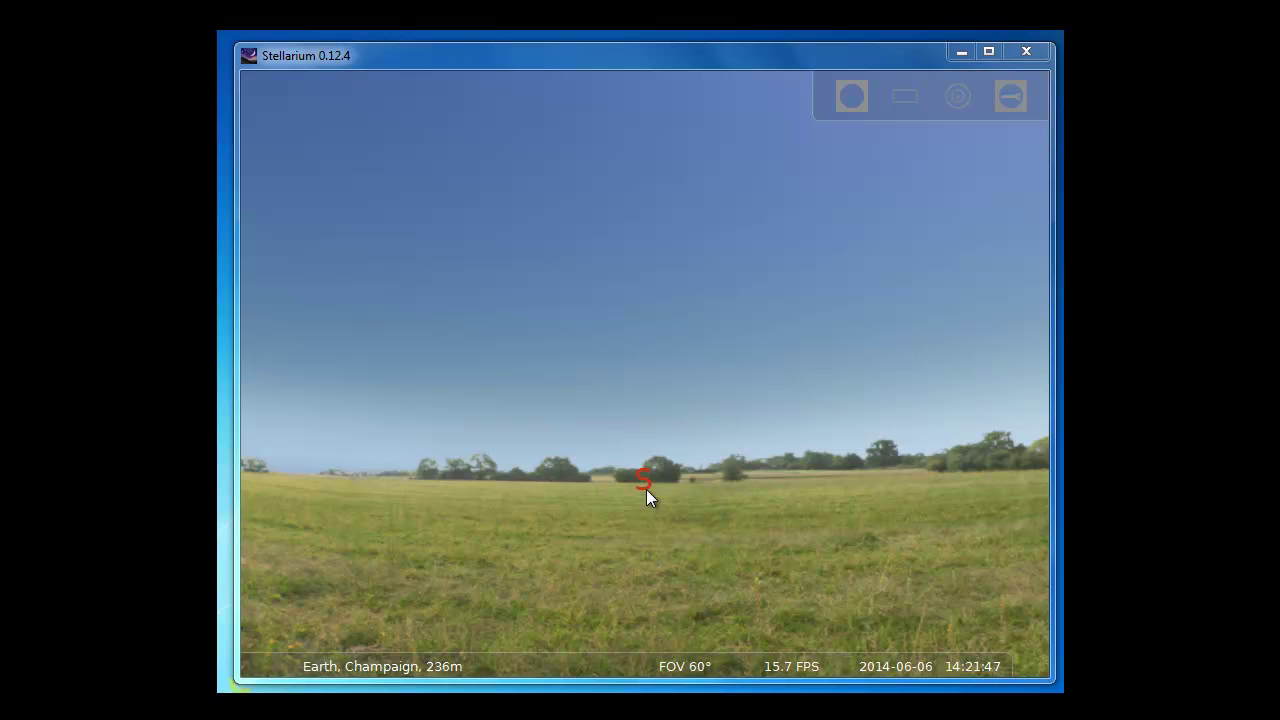
Step: Look around the whole horizon through north and west back to south, and tilt the view up toward the sky
left_click_drag(446, 500, 671, 503)
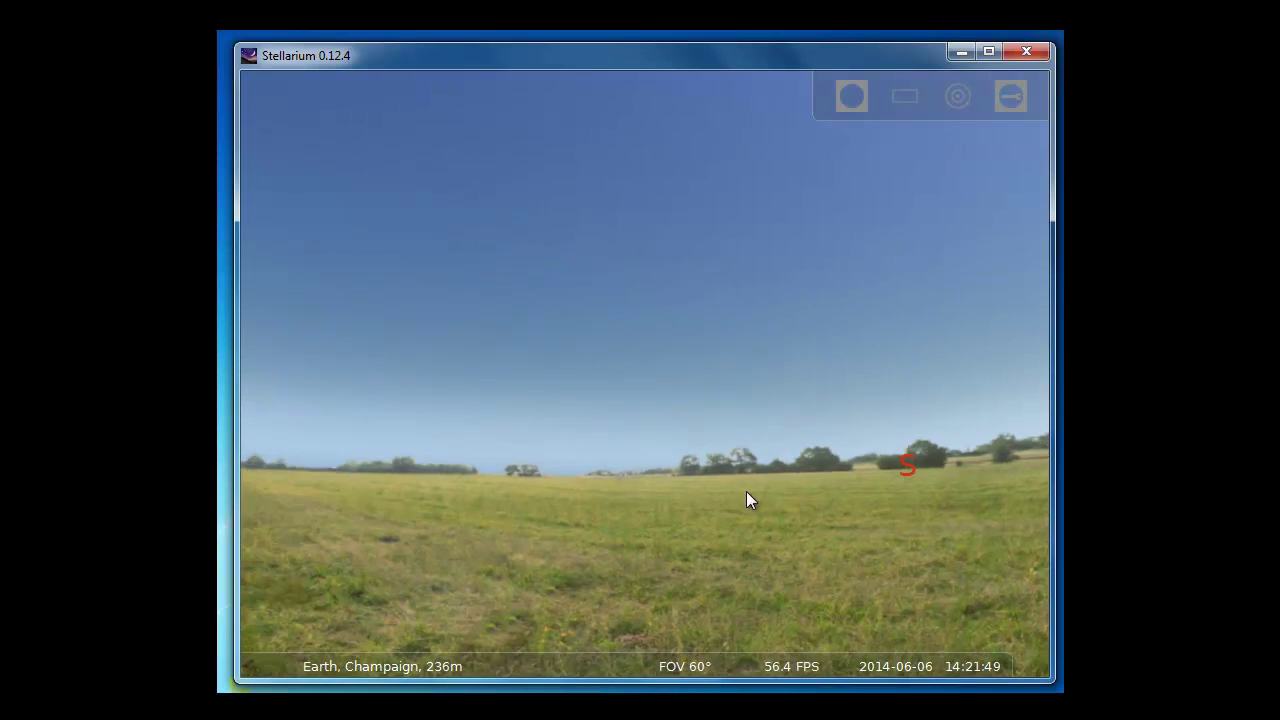
left_click_drag(494, 509, 746, 509)
left_click_drag(494, 509, 790, 506)
left_click_drag(440, 514, 824, 512)
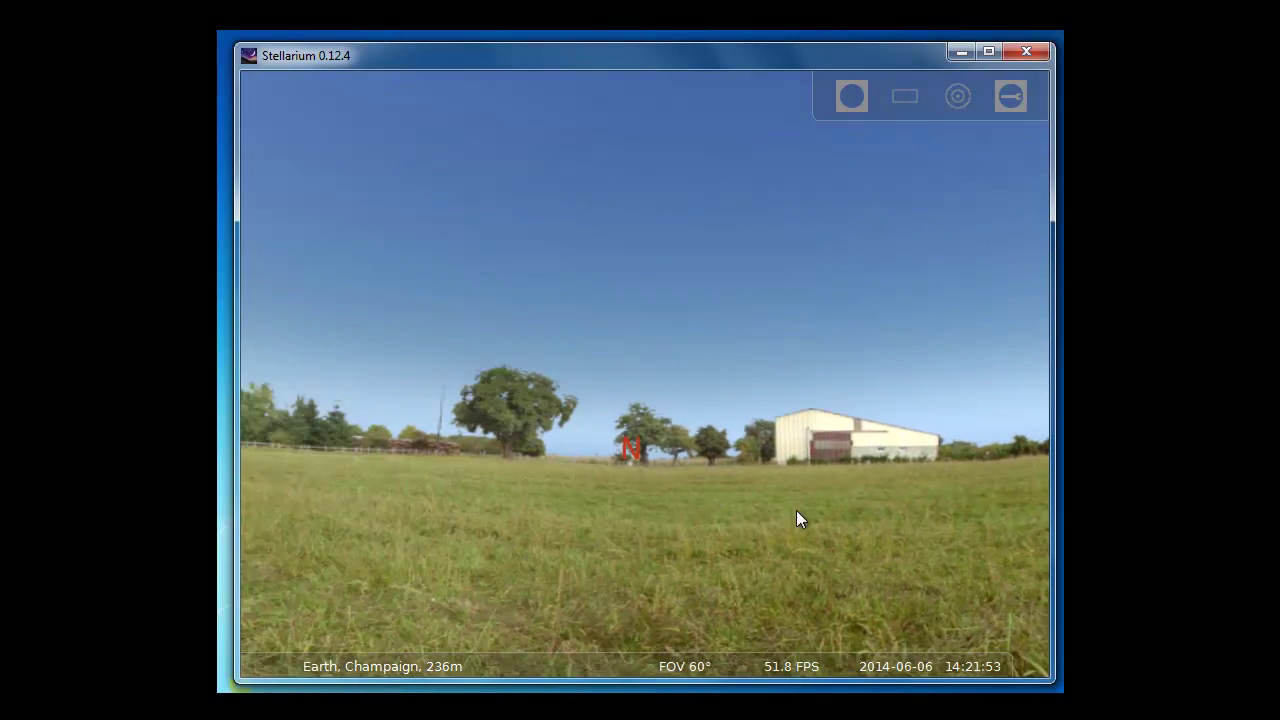
mouse_move(538, 512)
left_mouse_down()
mouse_move(723, 508)
mouse_move(790, 523)
left_mouse_up()
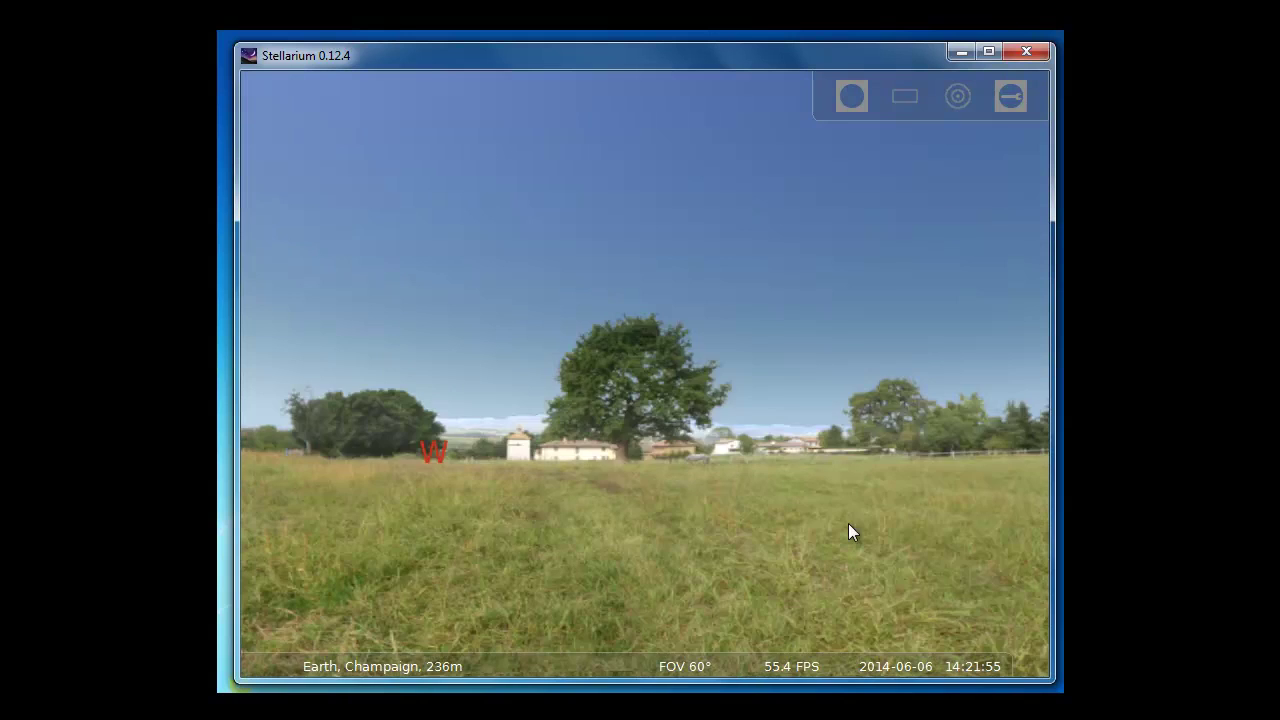
left_click_drag(606, 521, 907, 513)
mouse_move(606, 519)
left_mouse_down()
mouse_move(845, 519)
mouse_move(702, 512)
left_mouse_up()
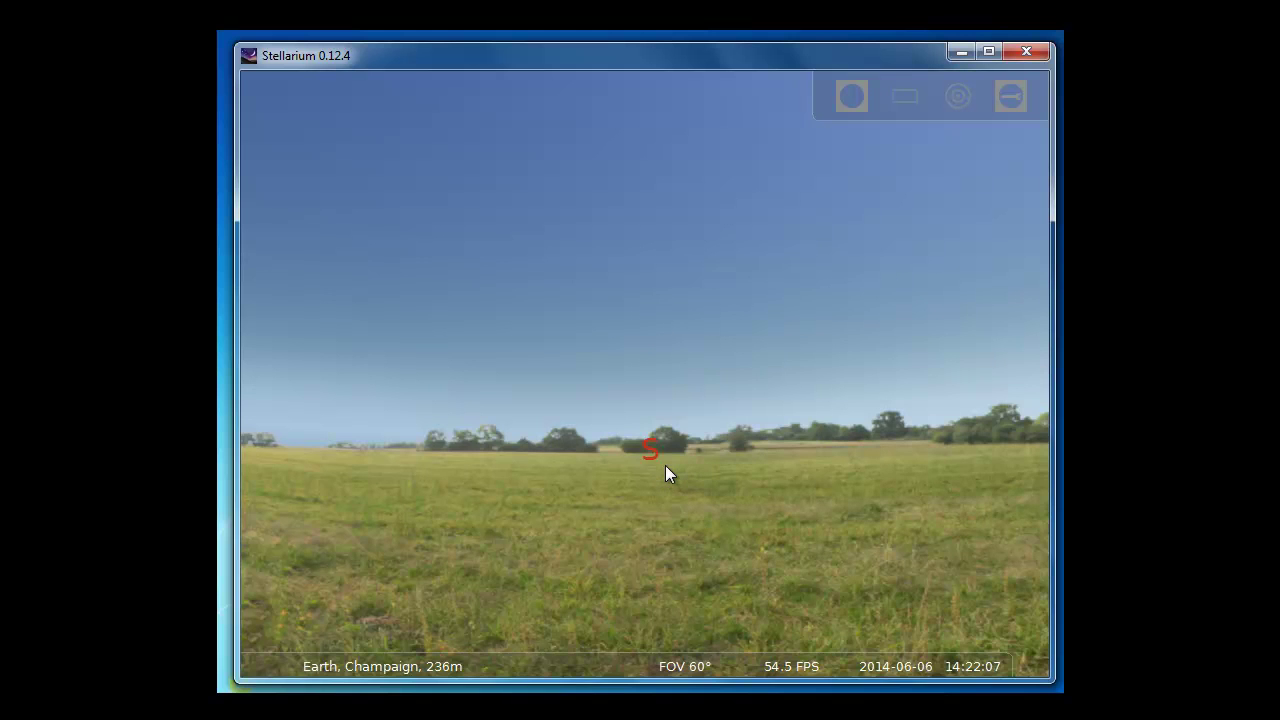
mouse_move(666, 464)
left_mouse_down()
mouse_move(649, 518)
mouse_move(684, 629)
left_mouse_up()
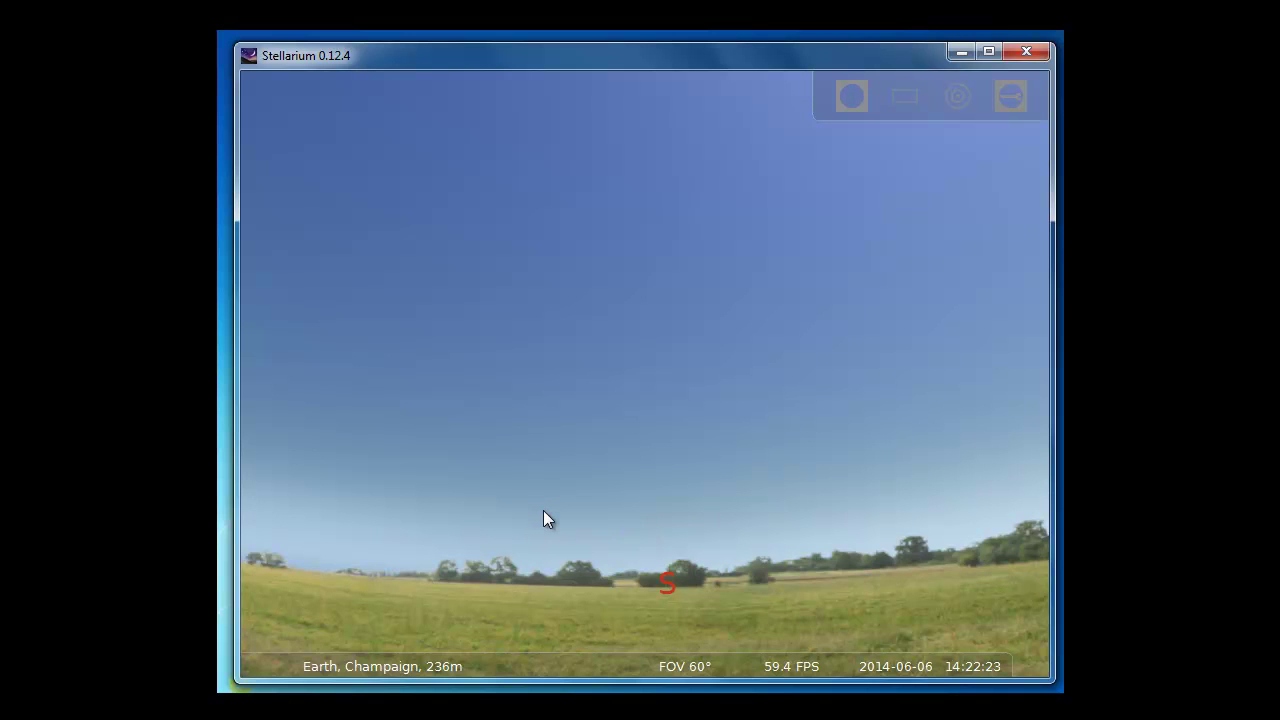
Step: Show the Date and Time window in the upper part of the sky and pause the passage of time
mouse_move(998, 648)
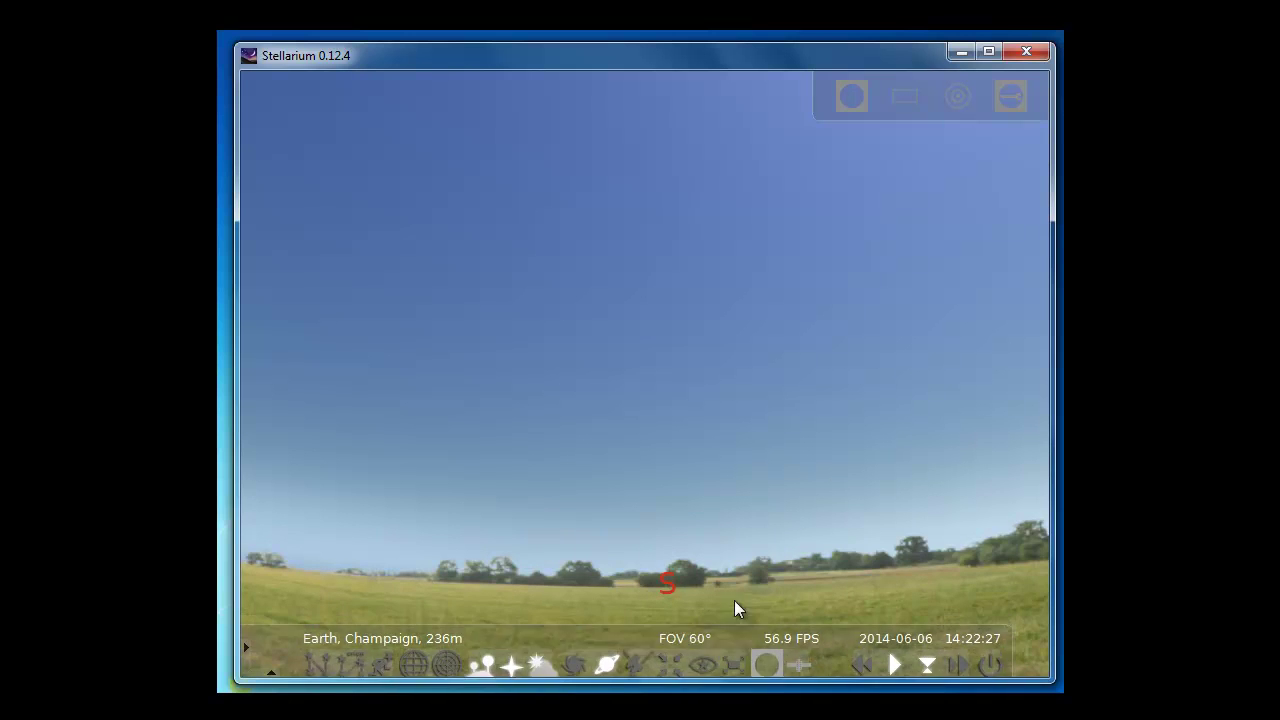
mouse_move(304, 366)
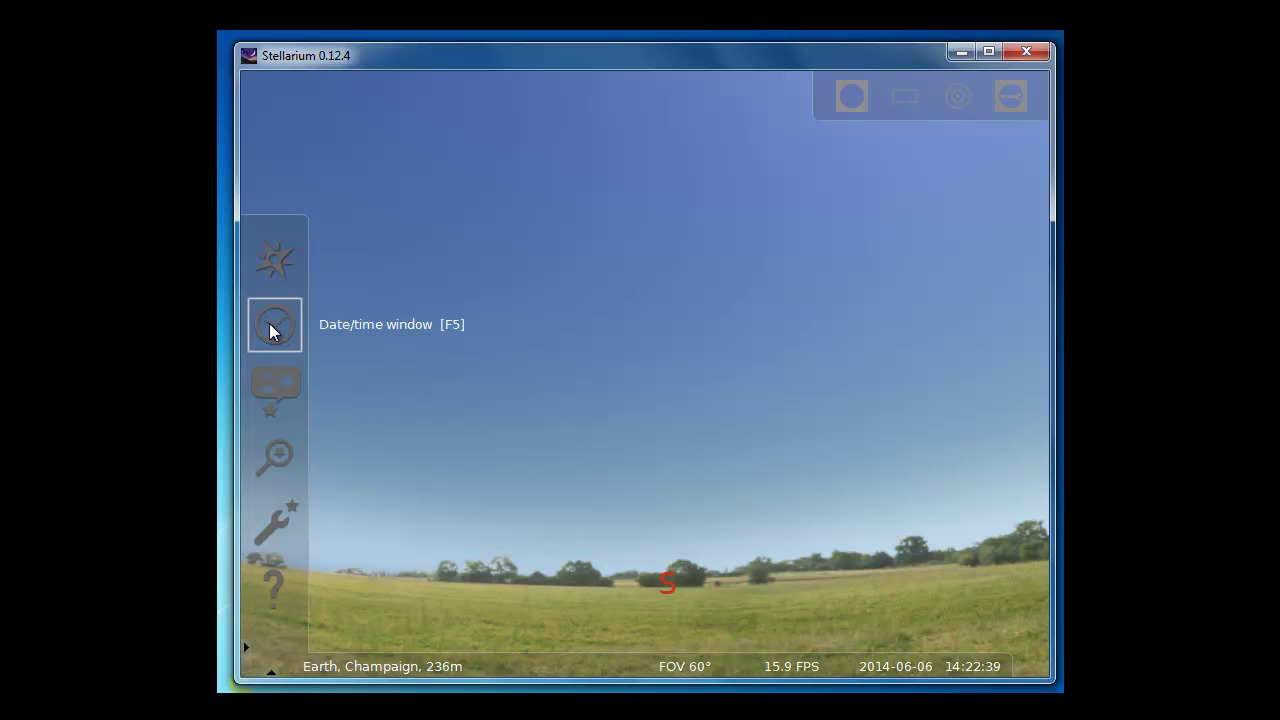
left_click(274, 328)
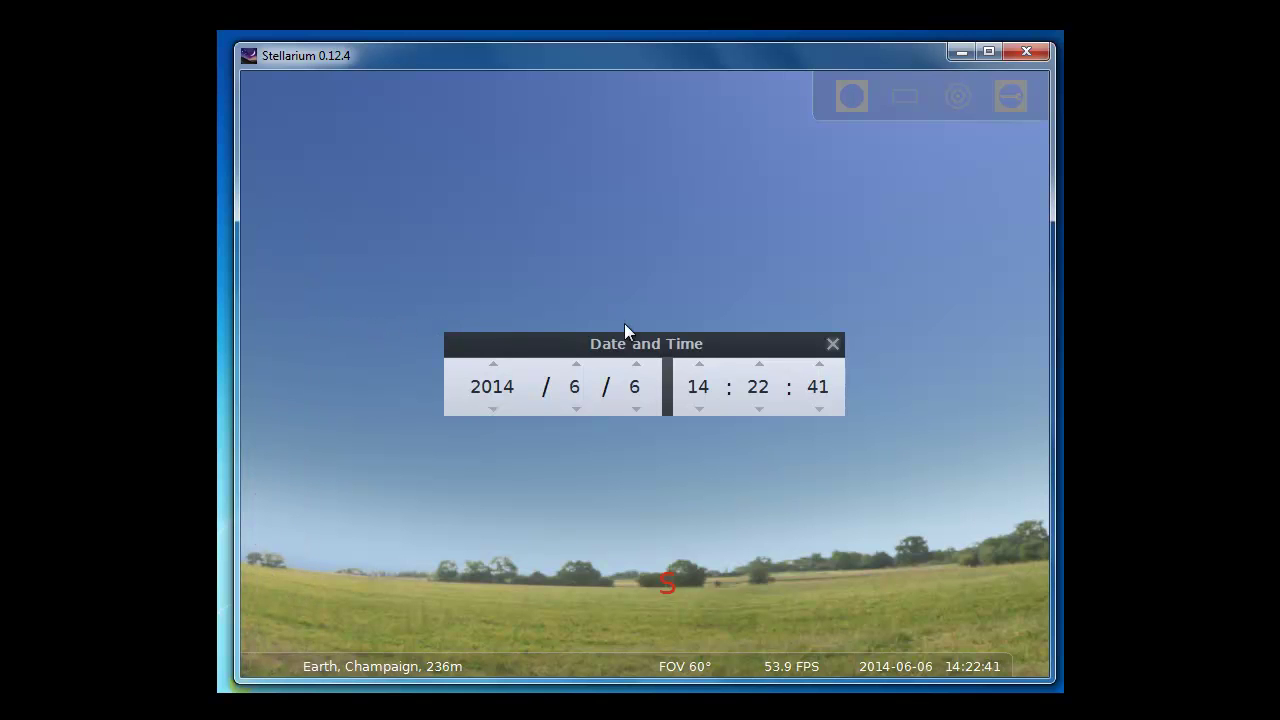
left_click_drag(708, 343, 790, 198)
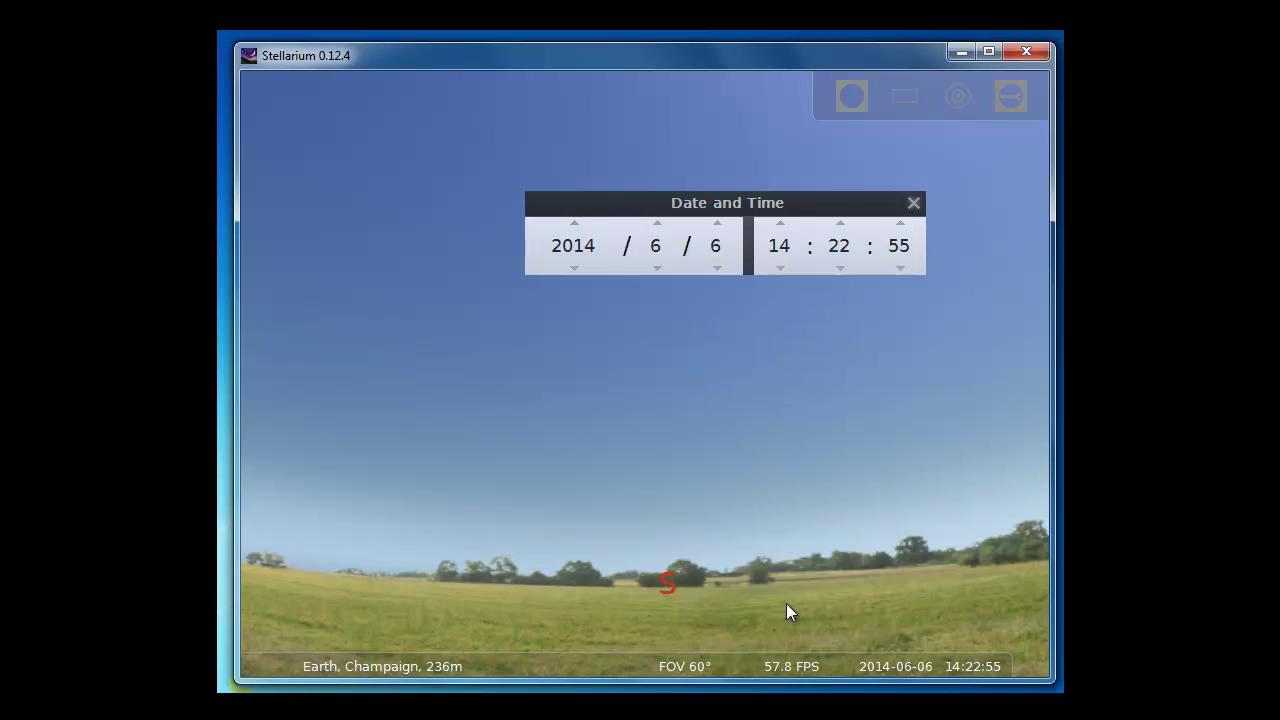
mouse_move(693, 652)
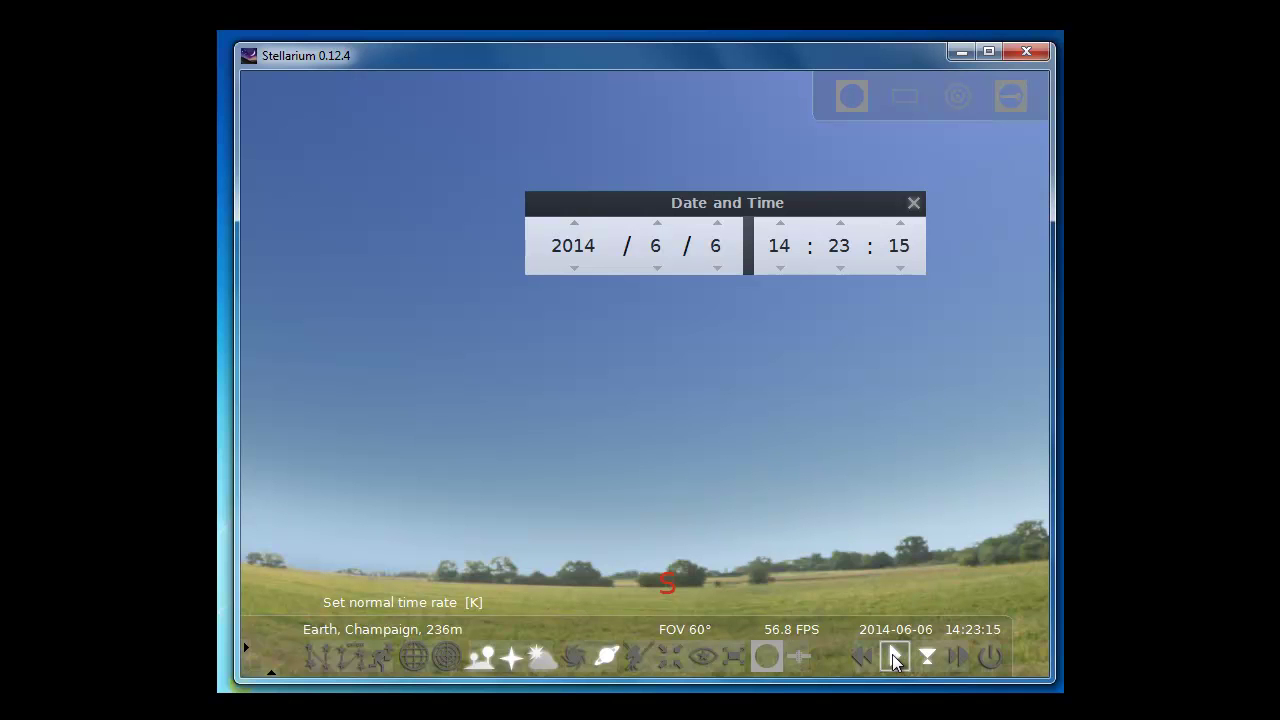
left_click(895, 658)
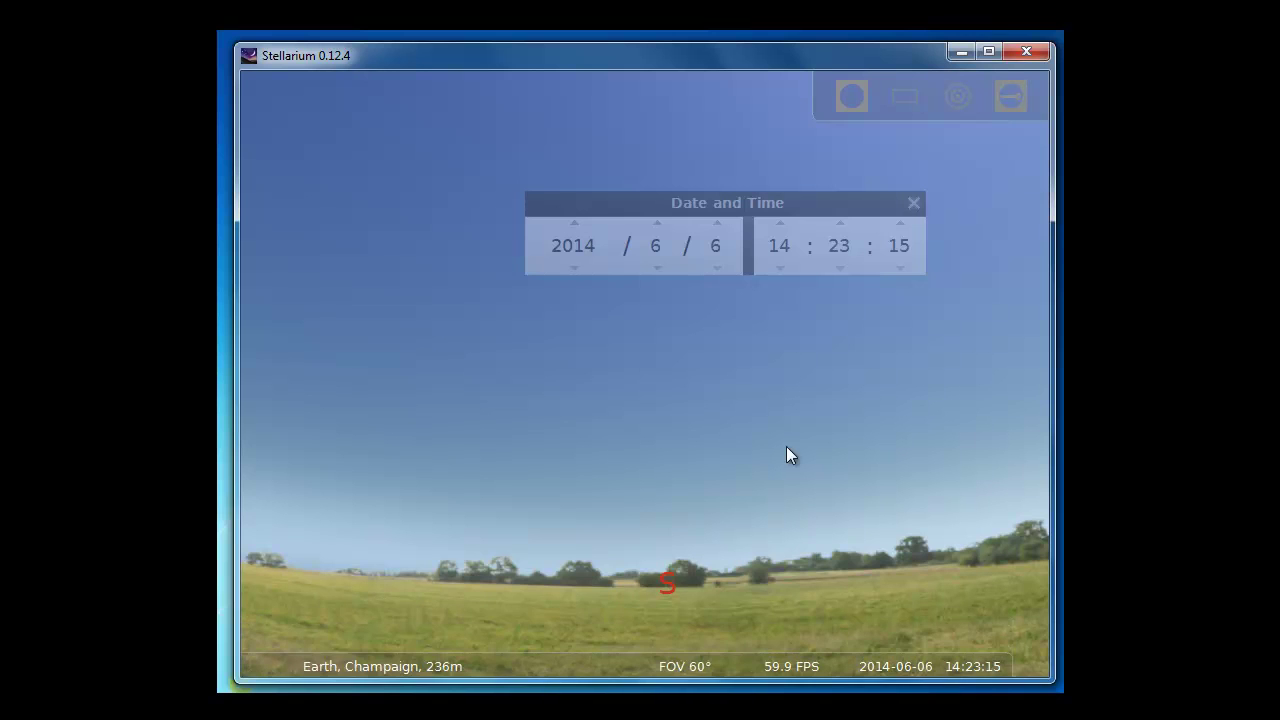
Step: Set the simulation date to 2015/1/1
left_click(838, 198)
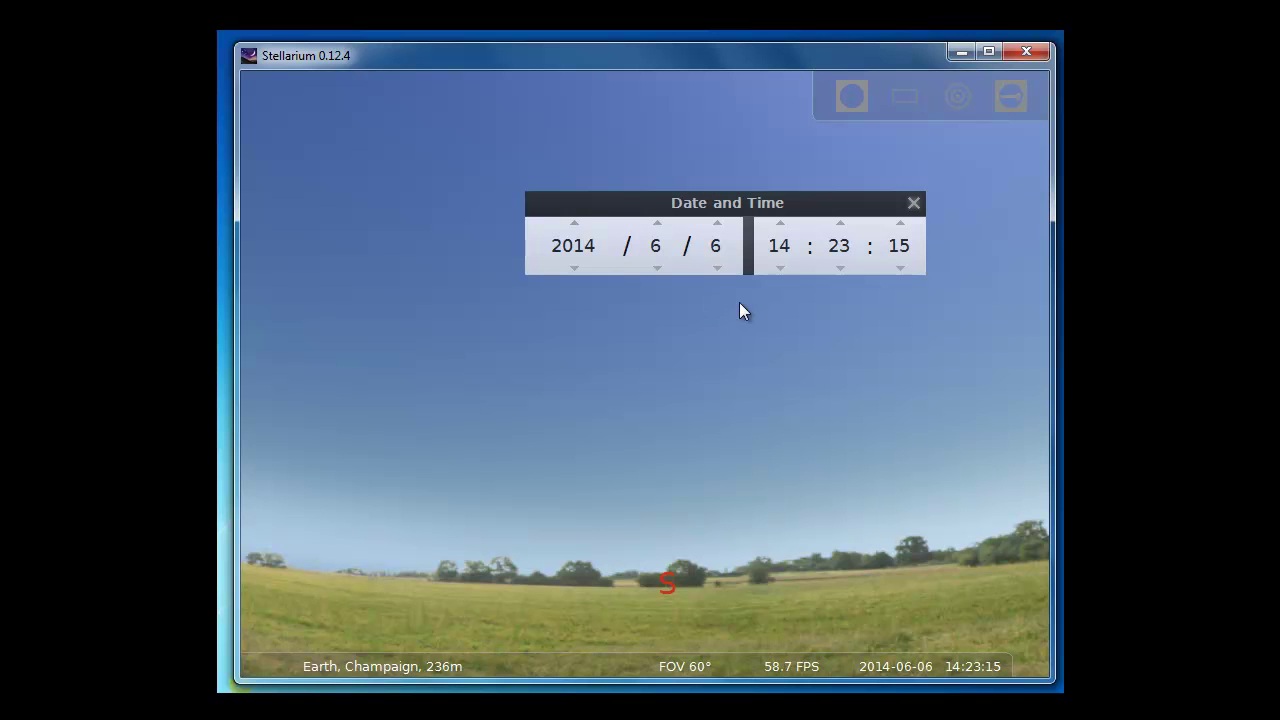
left_click(573, 222)
left_click(655, 244)
type("1")
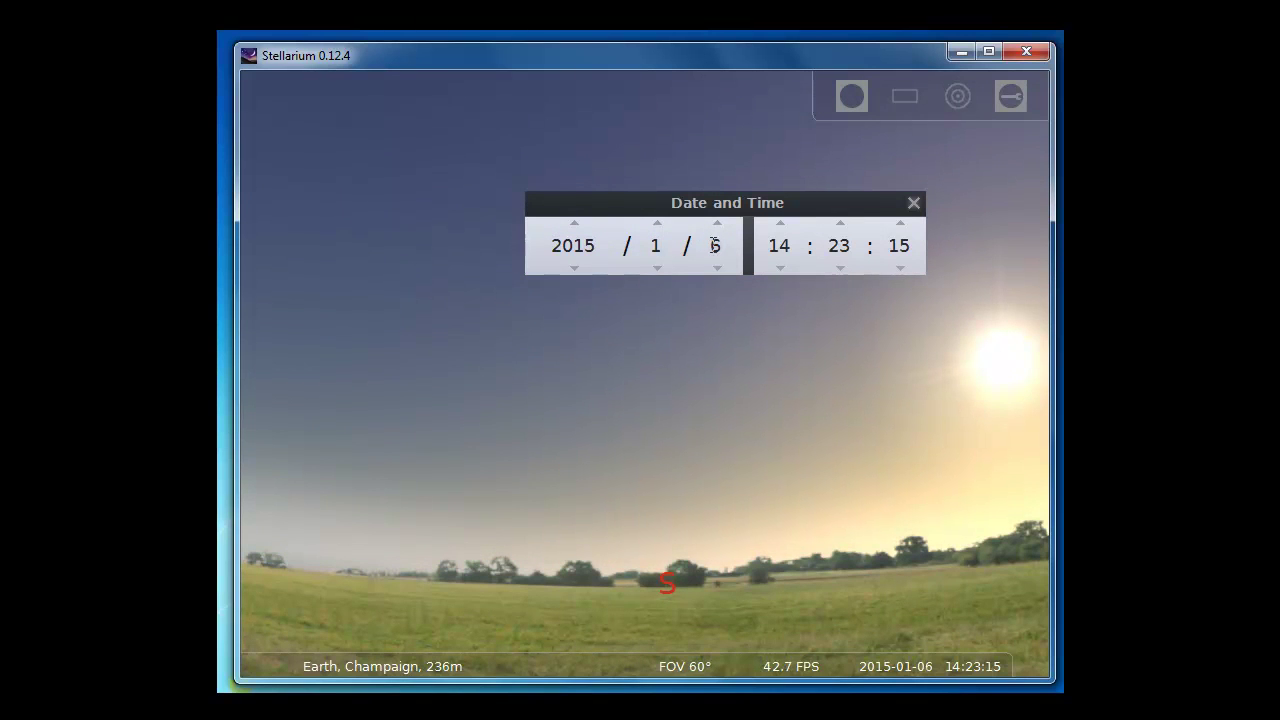
left_click(714, 245)
type("1")
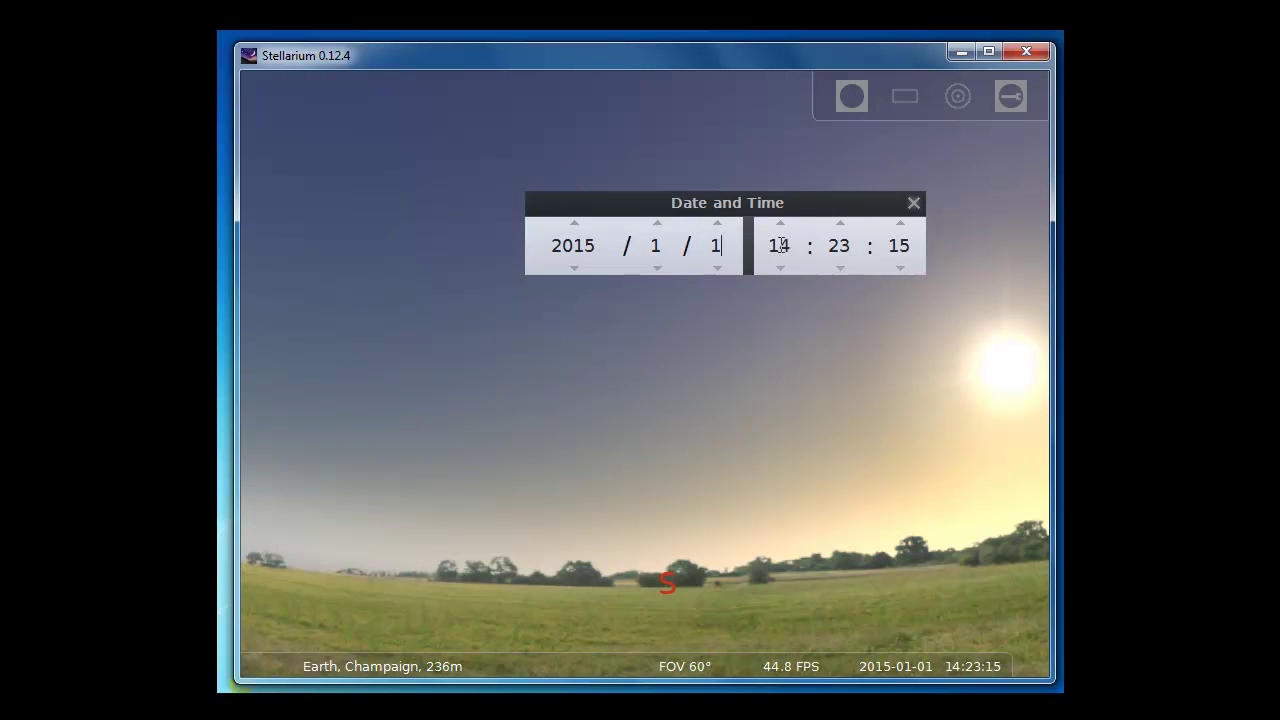
Step: Set the simulation time to 0:0:0 and close the Date and Time window
double_click(771, 244)
type("0")
double_click(850, 245)
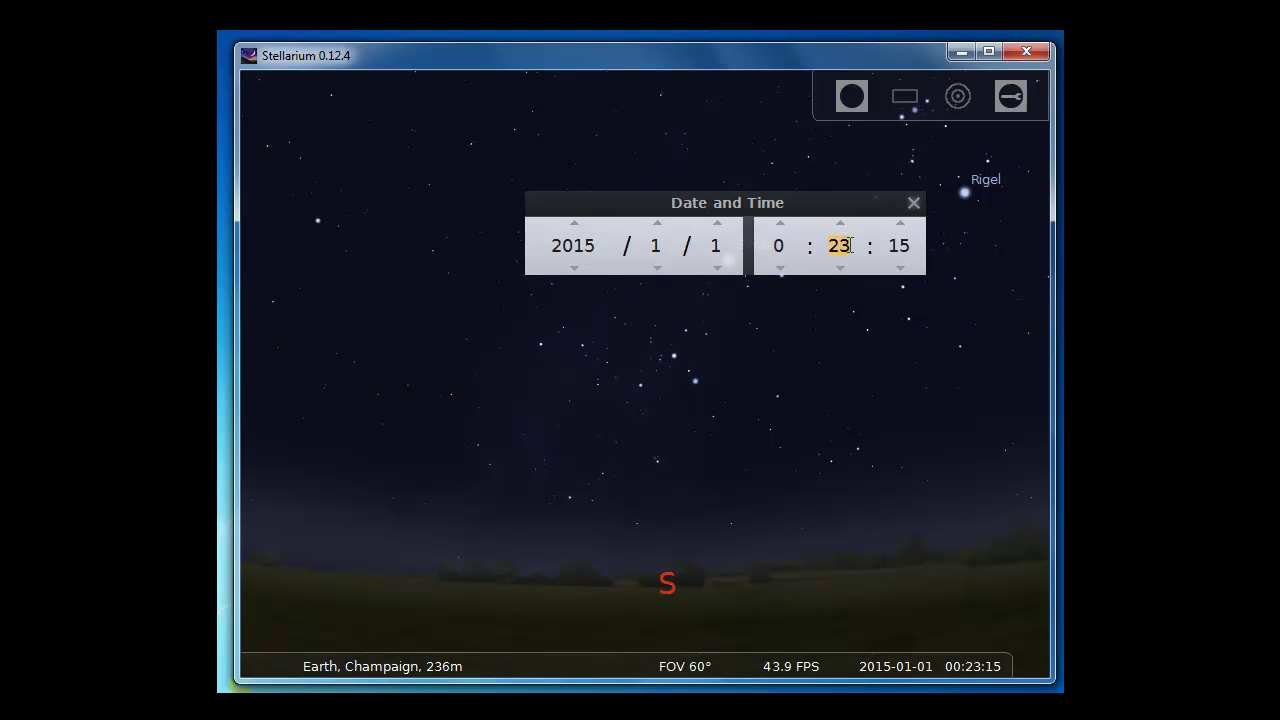
type("0")
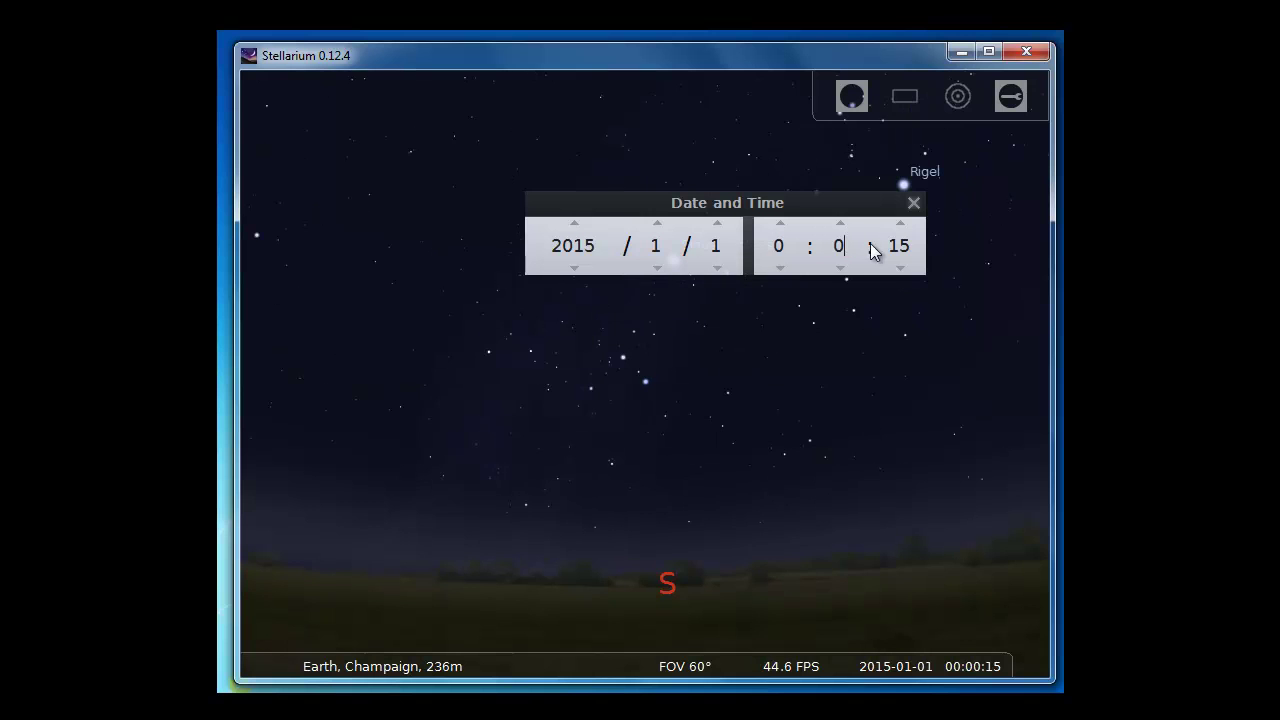
double_click(895, 245)
type("0")
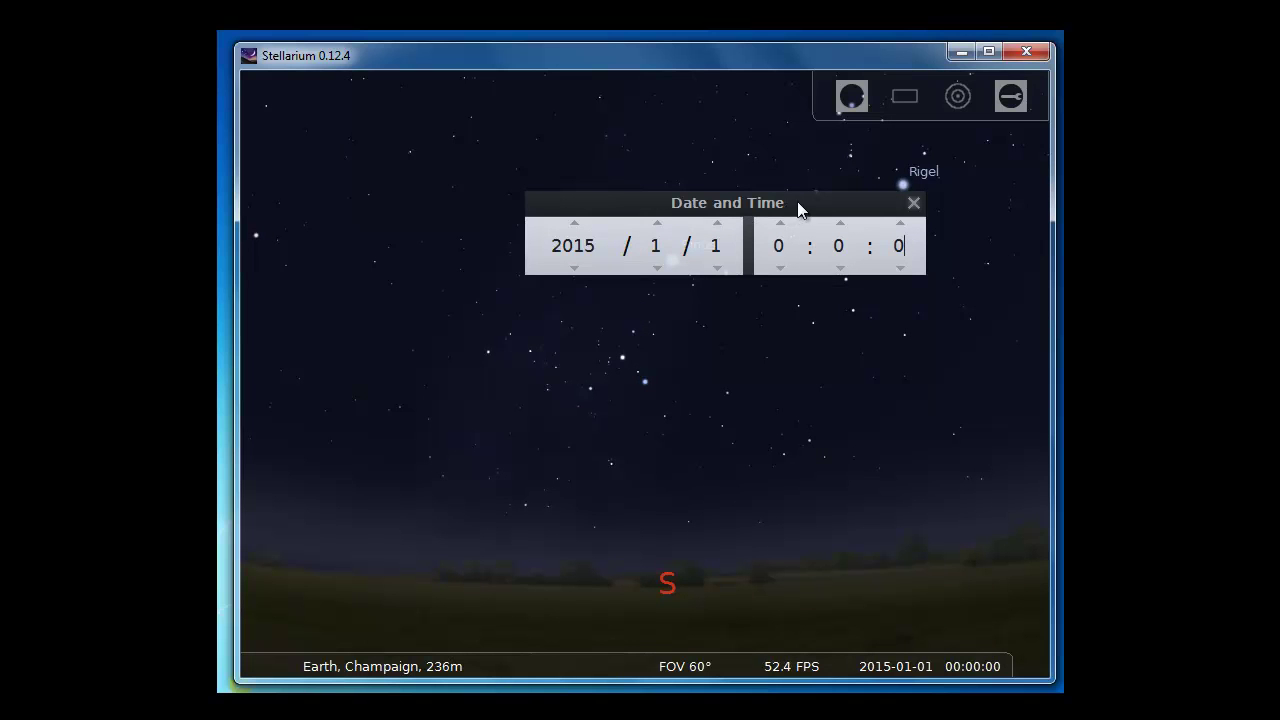
left_click(913, 203)
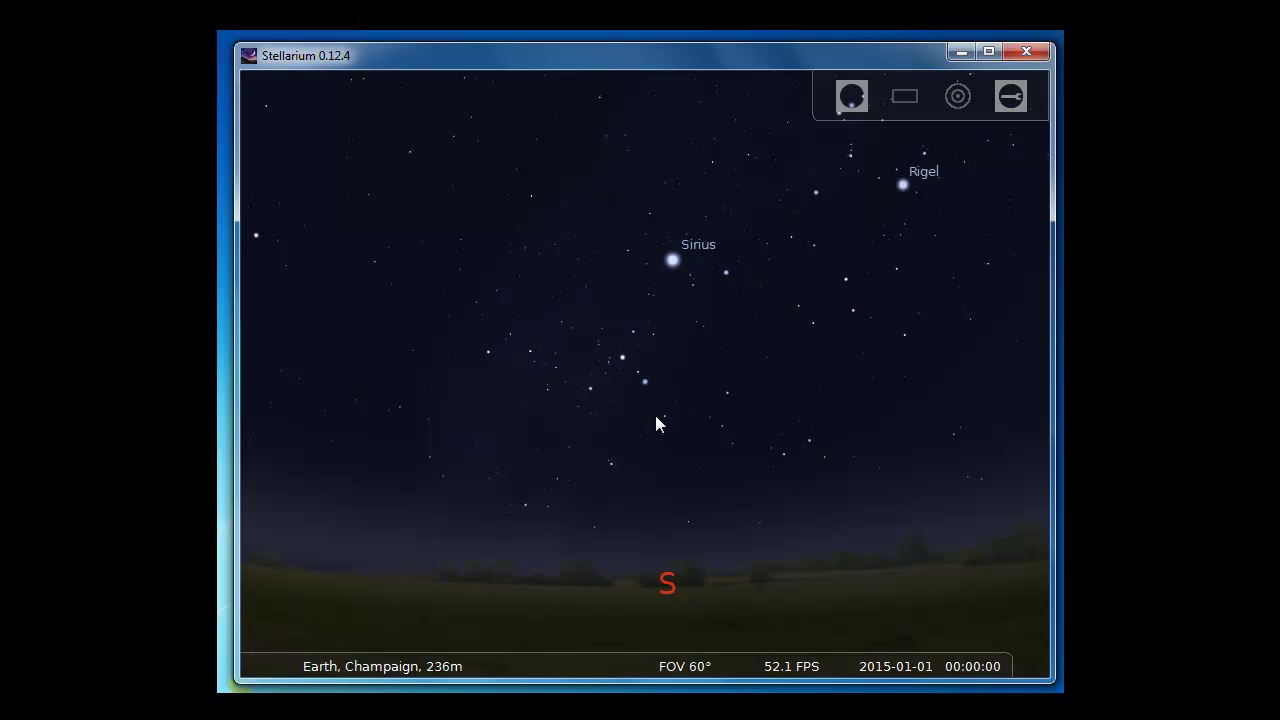
mouse_move(250, 665)
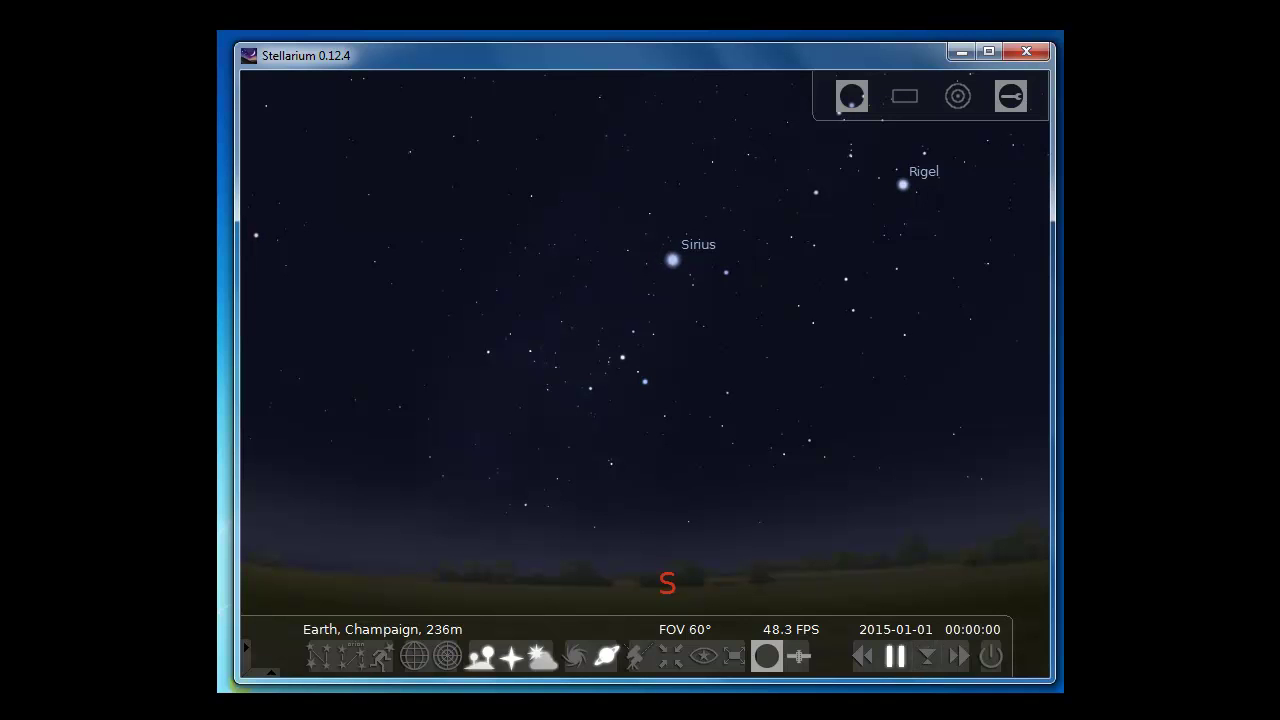